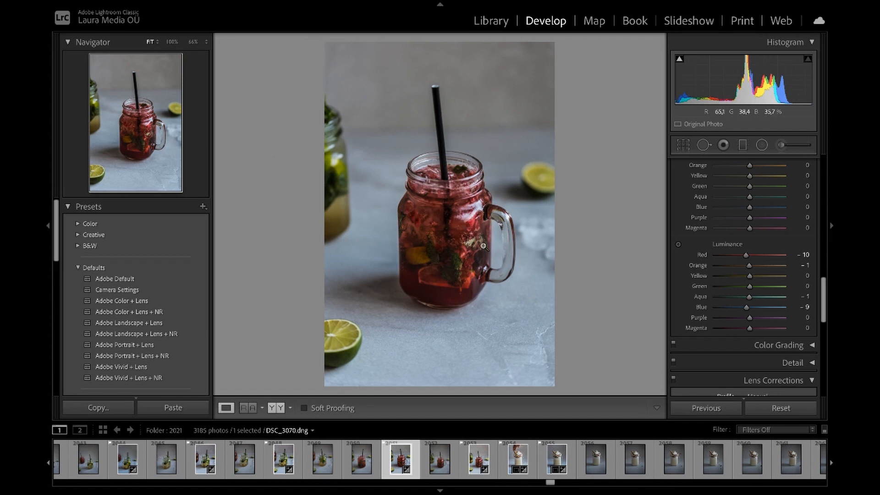
- Collapse the Tone Curve, HSL/Color, Lens Corrections and Calibration sections of the develop settings
scroll(738, 239, "up", 15)
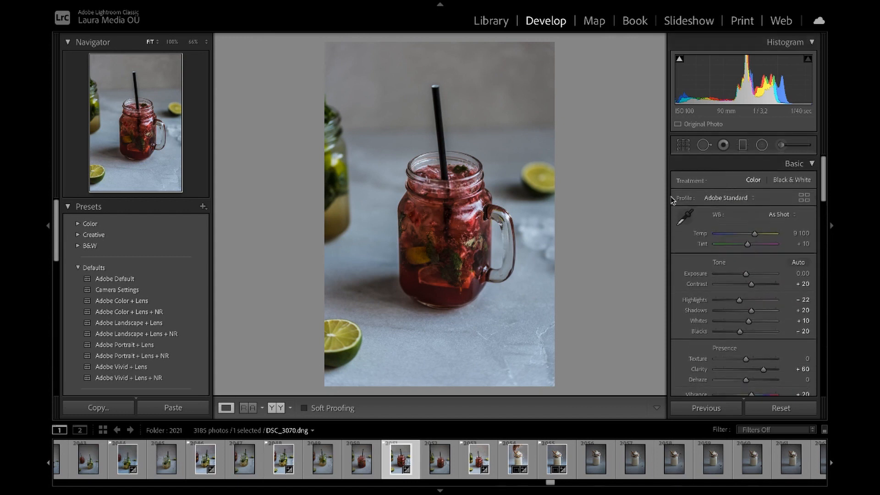
scroll(707, 203, "down", 4)
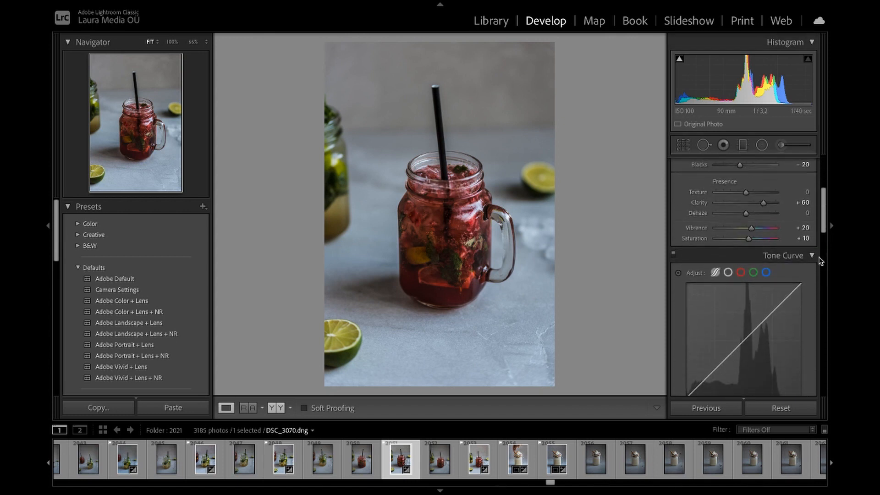
left_click(813, 256)
scroll(806, 207, "up", 4)
scroll(810, 225, "down", 6)
left_click(812, 234)
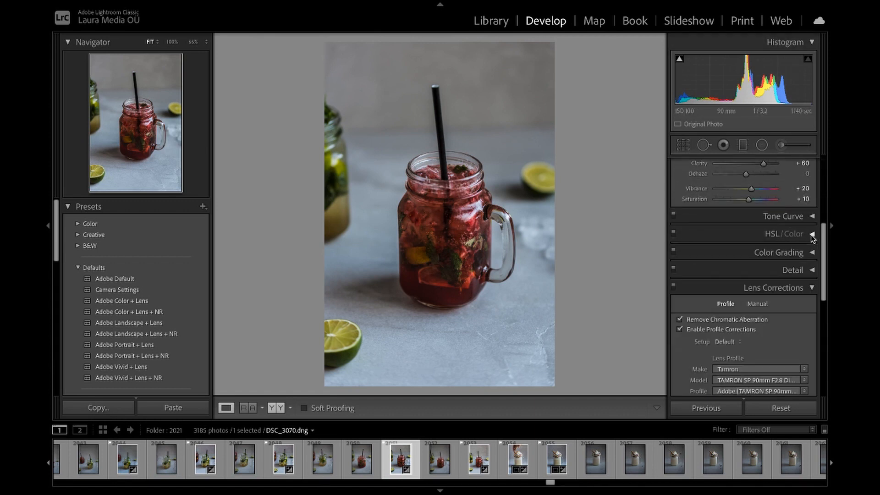
left_click(812, 288)
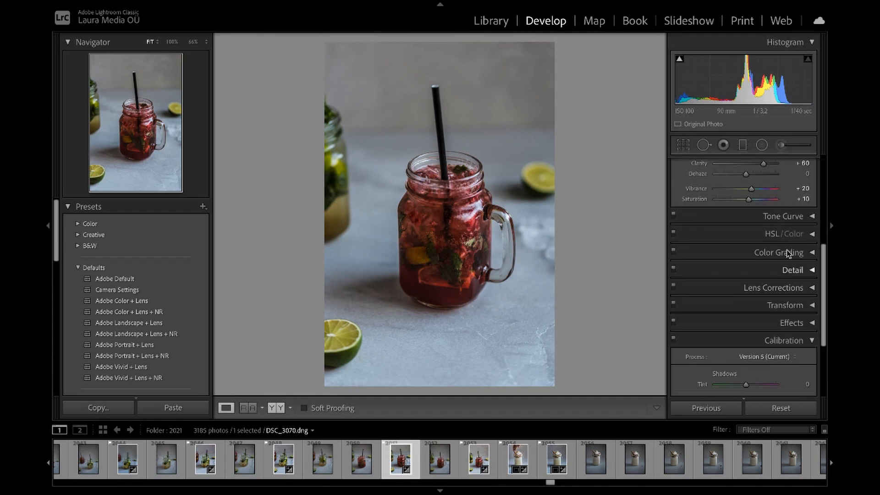
left_click(810, 341)
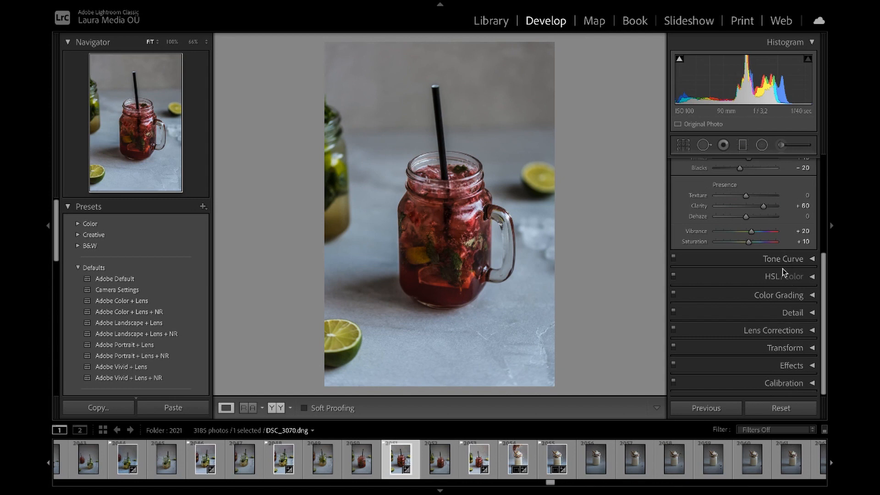
- Shift hues directly on the drink photo with targeted adjustment: Red -2, Orange -26, Yellow +25, Green -13, Blue +4, Purple +5
left_click(811, 278)
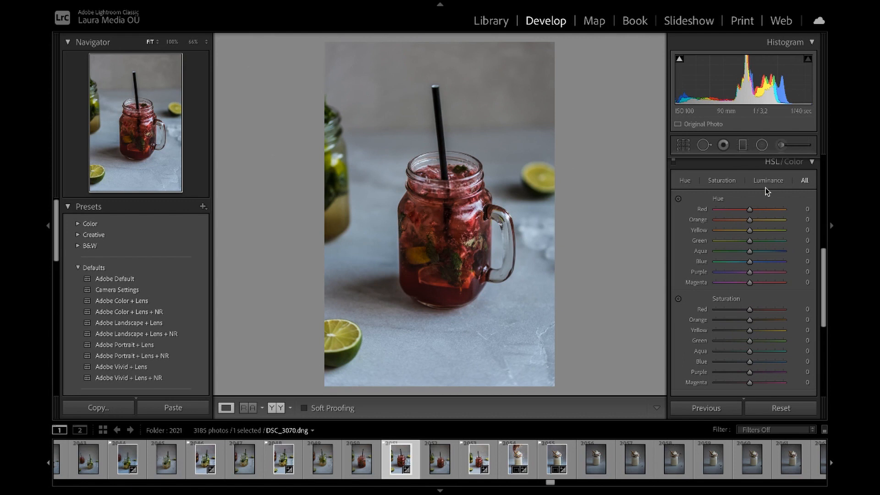
left_click(679, 201)
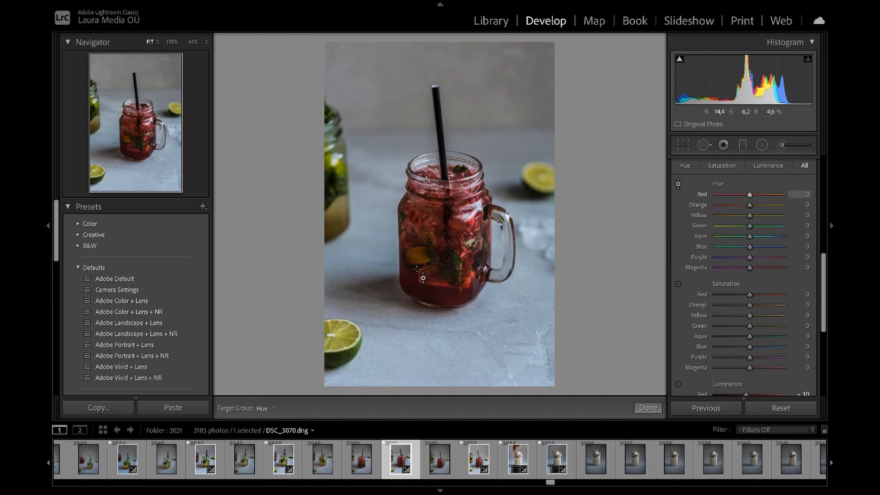
left_click_drag(419, 282, 377, 269)
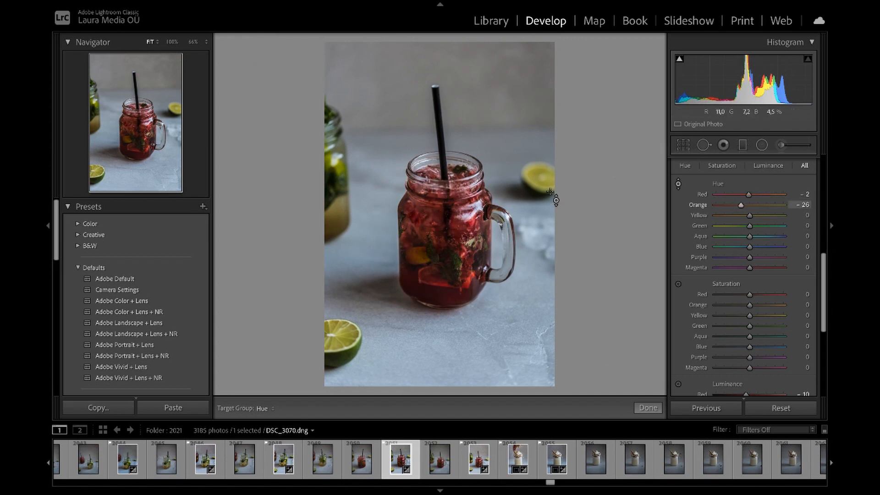
mouse_move(544, 183)
left_mouse_down()
mouse_move(543, 281)
mouse_move(546, 183)
left_mouse_up()
mouse_move(507, 131)
left_mouse_down()
mouse_move(508, 213)
mouse_move(515, 54)
mouse_move(508, 131)
left_mouse_up()
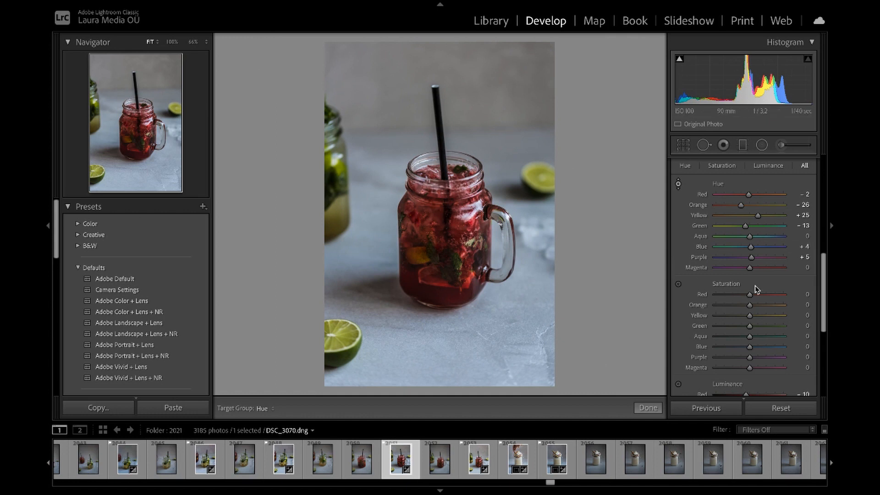
- Adjust the drink's saturation directly on the photo to Red +12 and Orange -23
scroll(710, 295, "down", 3)
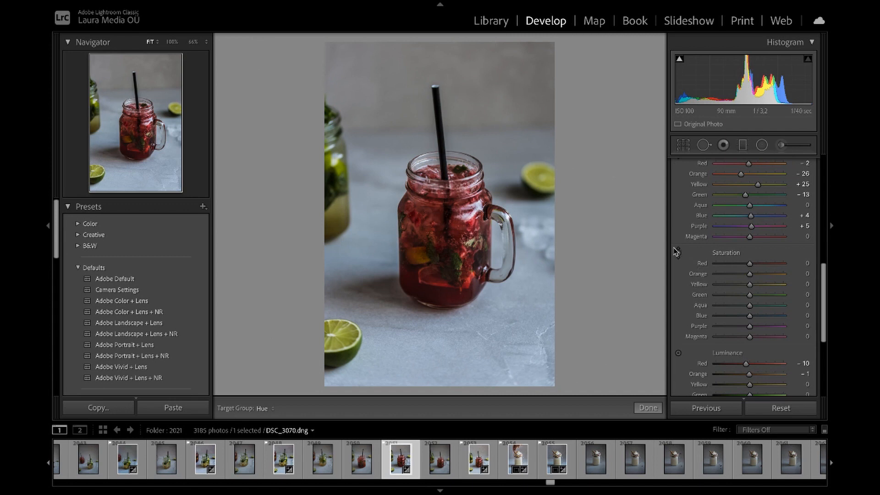
left_click(679, 254)
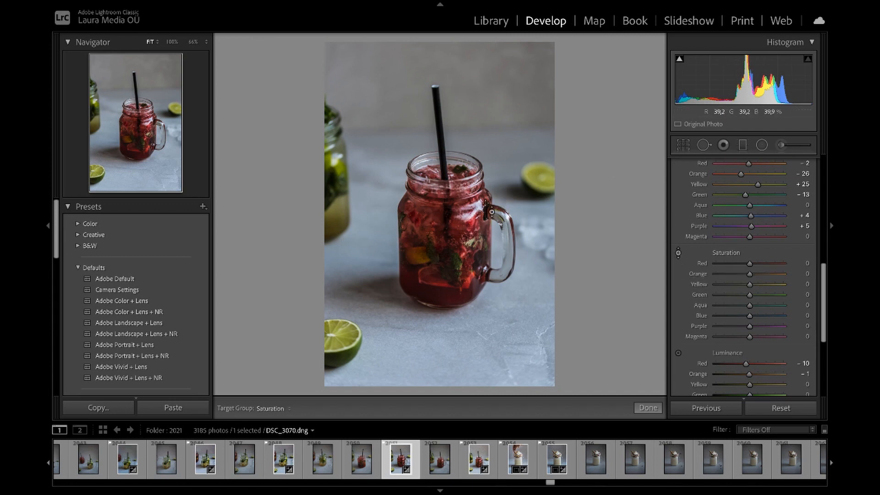
left_click_drag(420, 278, 388, 487)
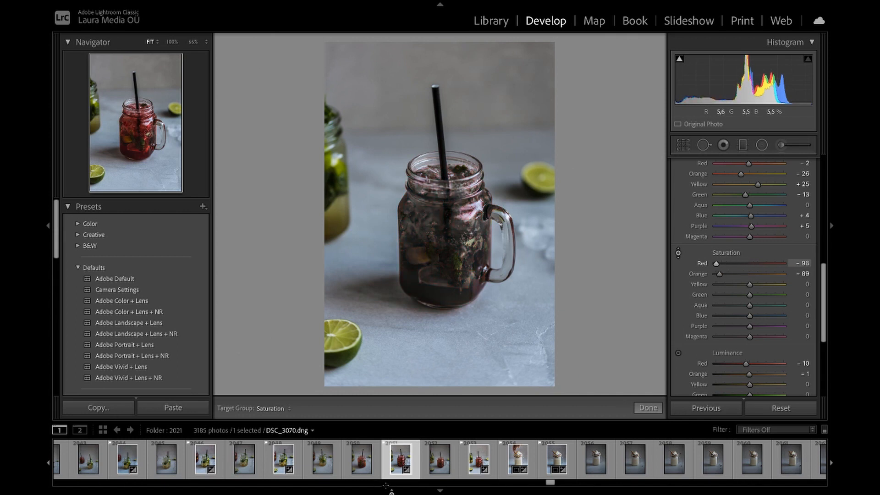
left_click_drag(391, 489, 410, 267)
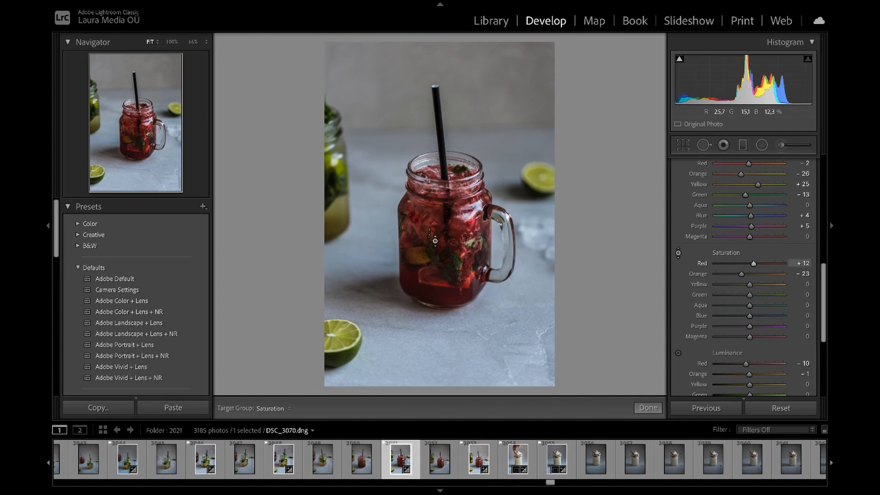
- Adjust luminance directly on the background and drink to Red +39, Orange +60, Yellow +34, Aqua 0 and Blue +10
scroll(707, 315, "down", 1)
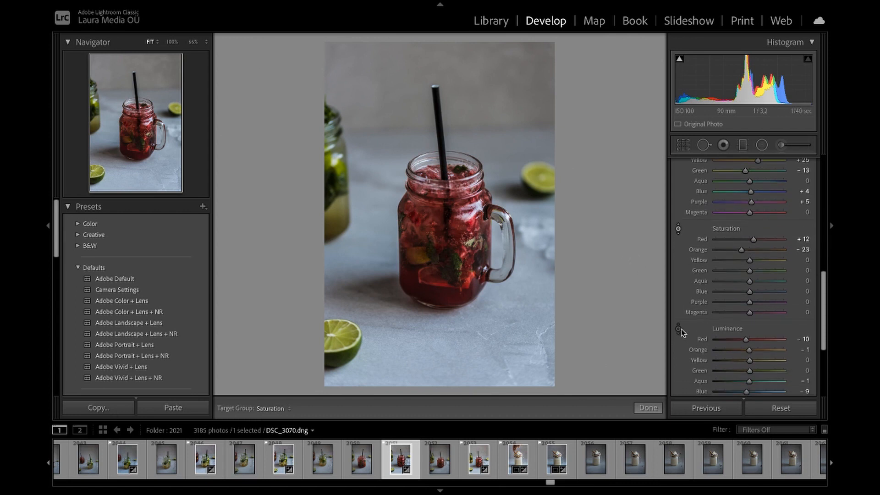
scroll(734, 321, "down", 1)
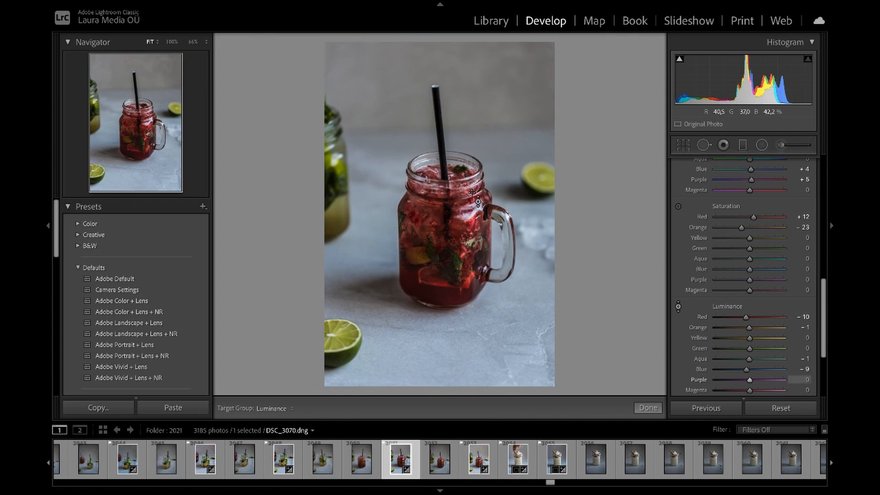
mouse_move(518, 311)
left_mouse_down()
mouse_move(521, 367)
mouse_move(525, 275)
mouse_move(510, 308)
mouse_move(530, 309)
mouse_move(511, 302)
mouse_move(510, 313)
left_mouse_up()
left_click_drag(438, 268, 455, 205)
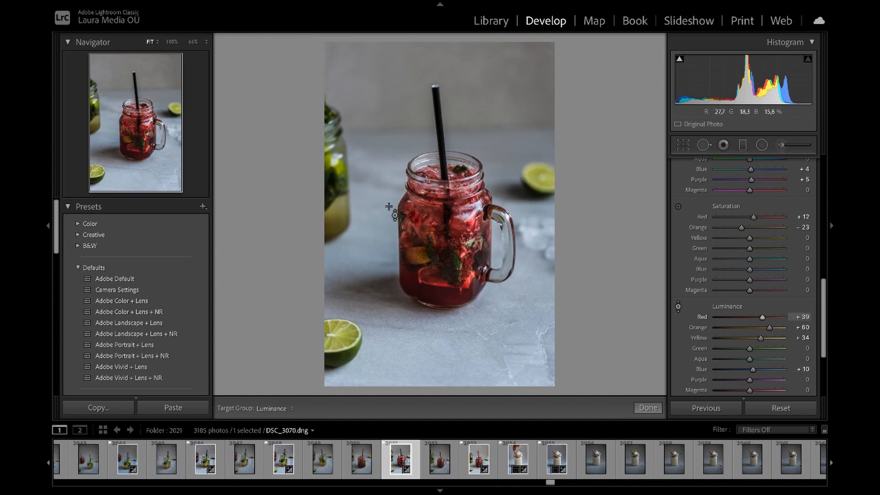
- Compare the edited drink photo with the neighbouring shot in the Library, then view its before and after versions in Develop
scroll(761, 298, "down", 4)
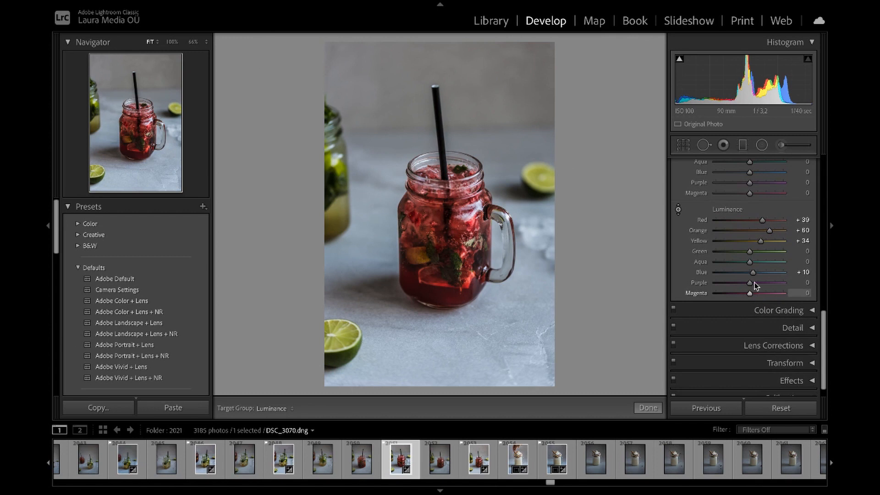
scroll(752, 280, "up", 8)
scroll(736, 238, "up", 1)
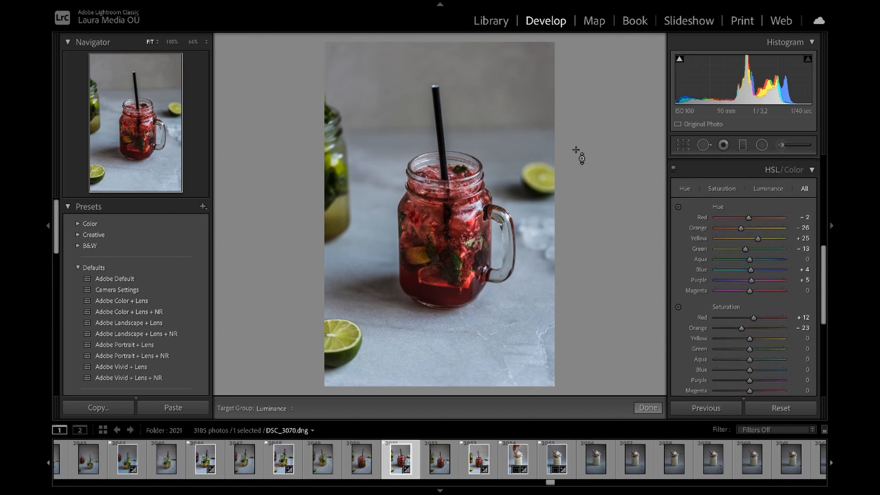
mouse_move(490, 3)
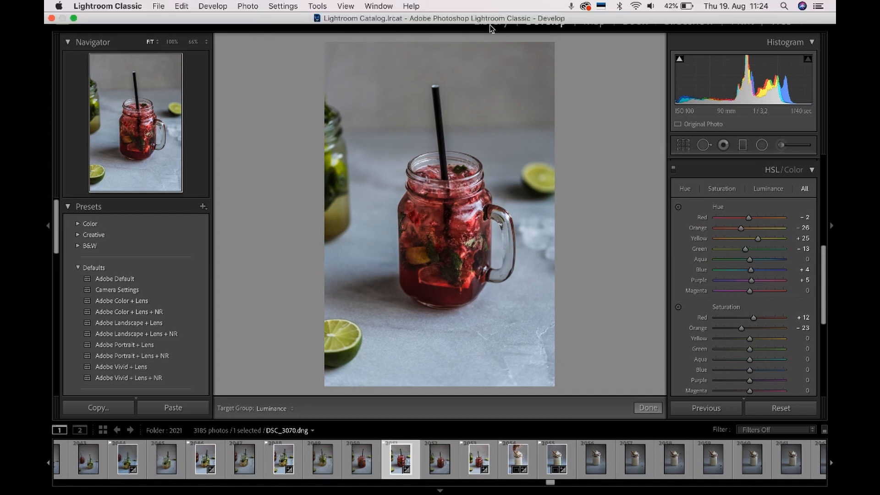
left_click(502, 23)
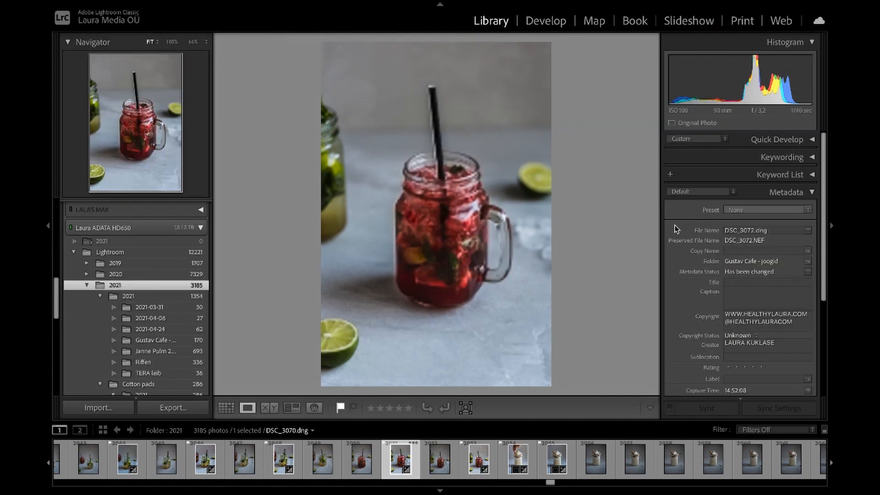
left_click(269, 408)
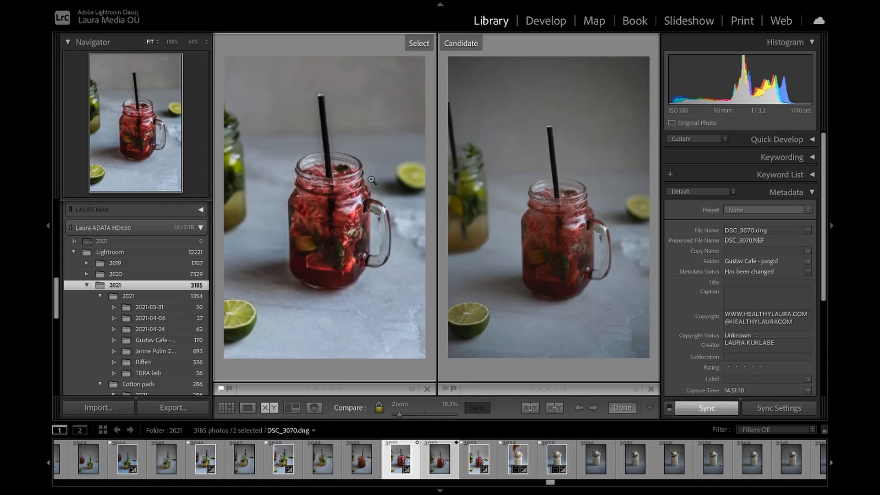
left_click(545, 21)
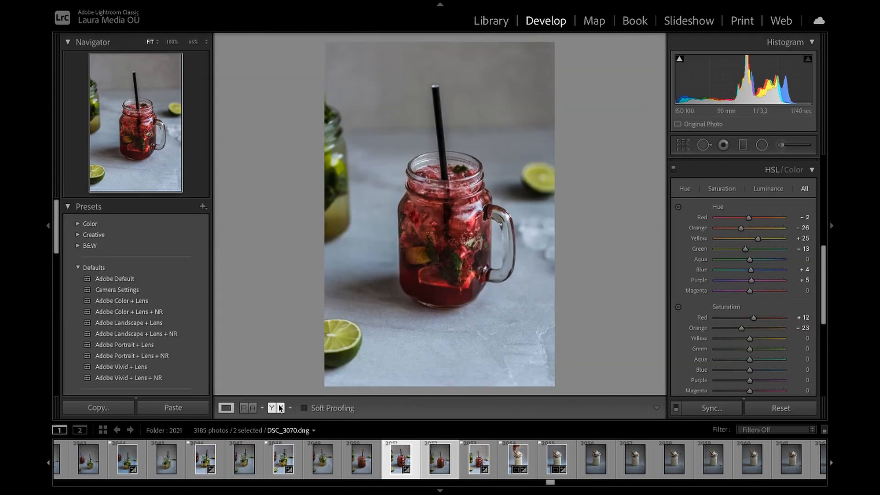
left_click(279, 407)
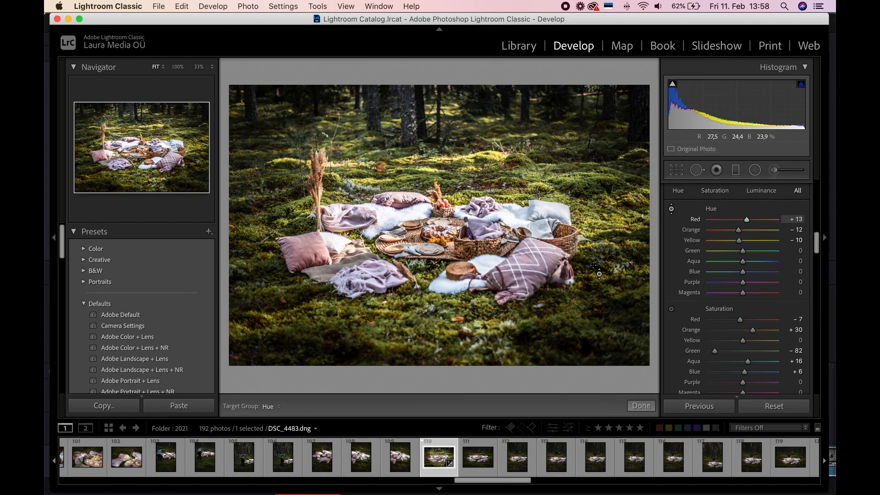
- Use targeted adjustment on the picnic photo's moss to set hue to Yellow -4, Green +9 and saturation to Yellow -11, Green -79
mouse_move(495, 183)
left_mouse_down()
mouse_move(495, 212)
mouse_move(496, 145)
mouse_move(495, 169)
left_mouse_up()
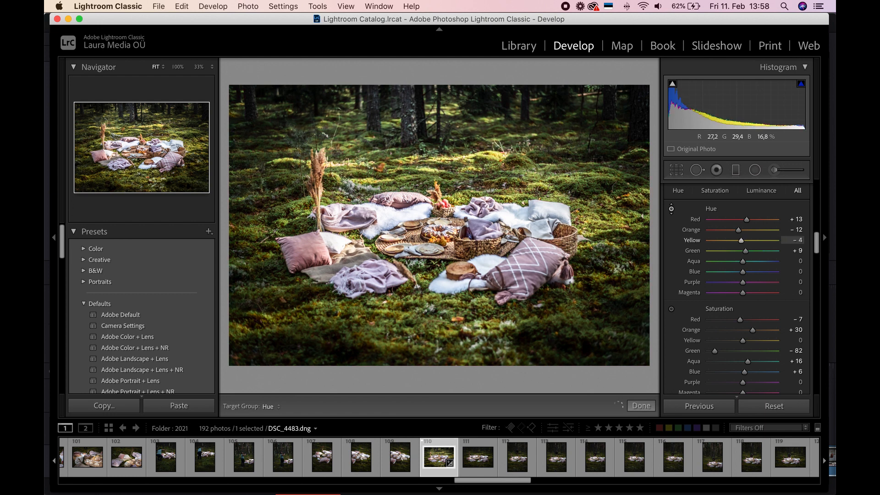
scroll(706, 278, "down", 5)
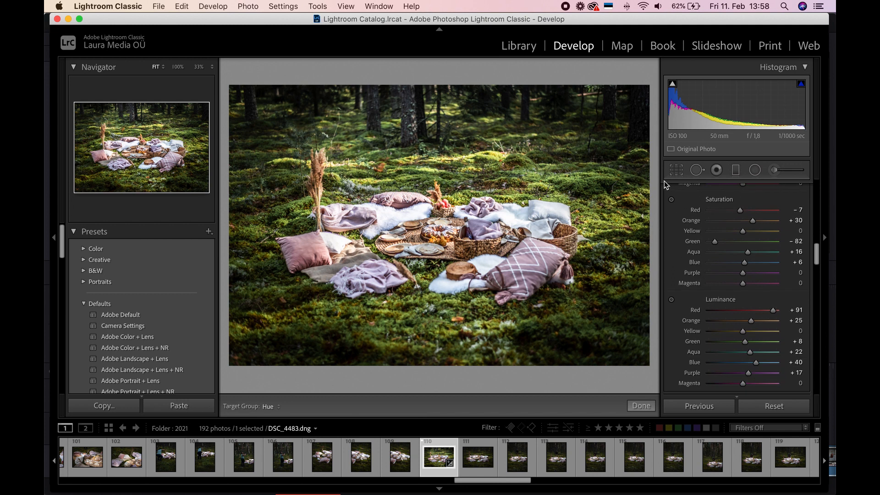
left_click(671, 199)
left_click_drag(467, 185, 467, 174)
left_click_drag(579, 176, 578, 183)
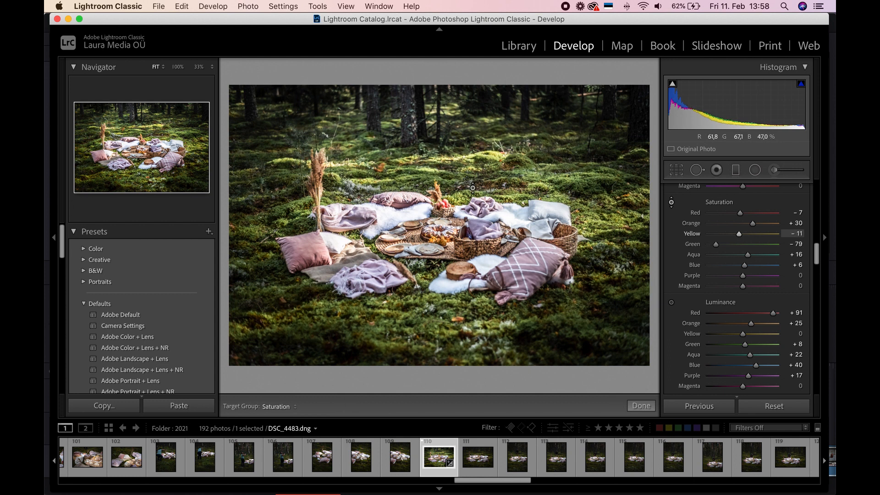
- Brighten the picnic photo's moss by raising luminance to Yellow +66 and Green +31, and finish the targeted adjustment
left_click(671, 304)
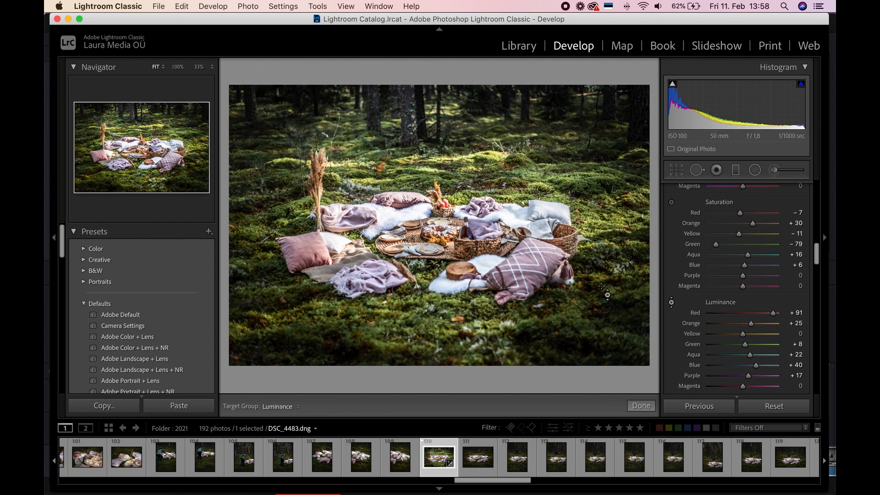
left_click_drag(608, 295, 613, 226)
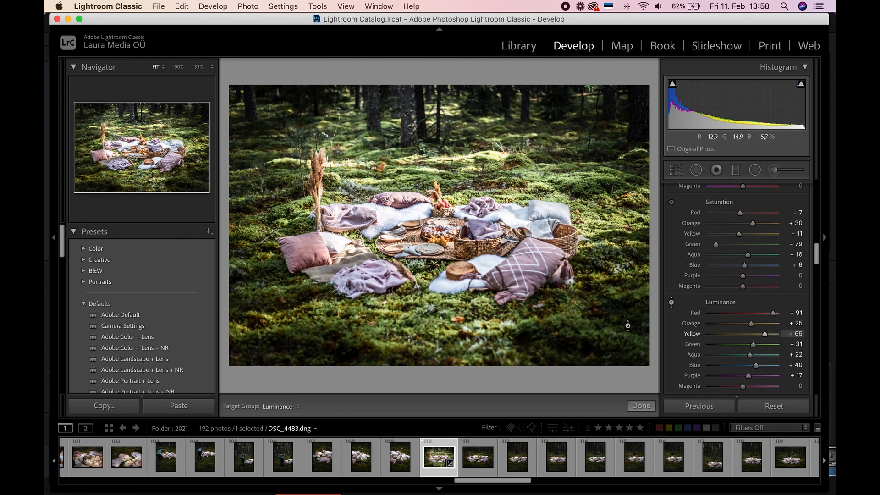
left_click(642, 406)
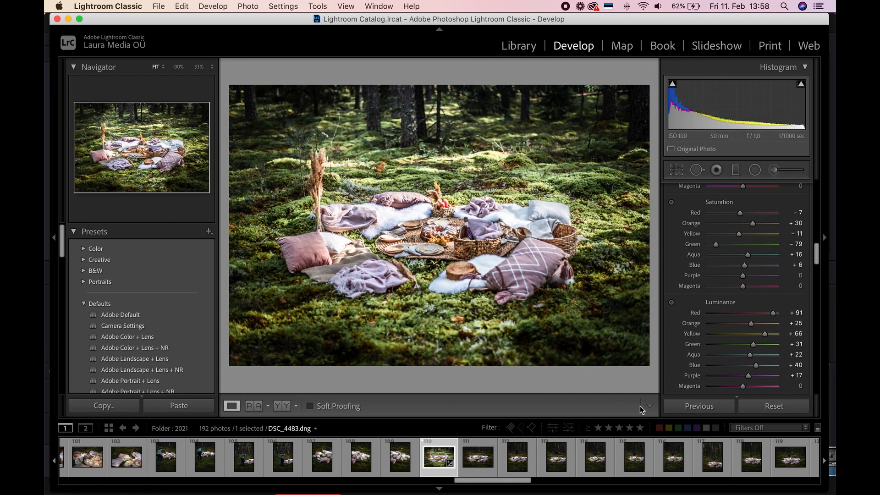